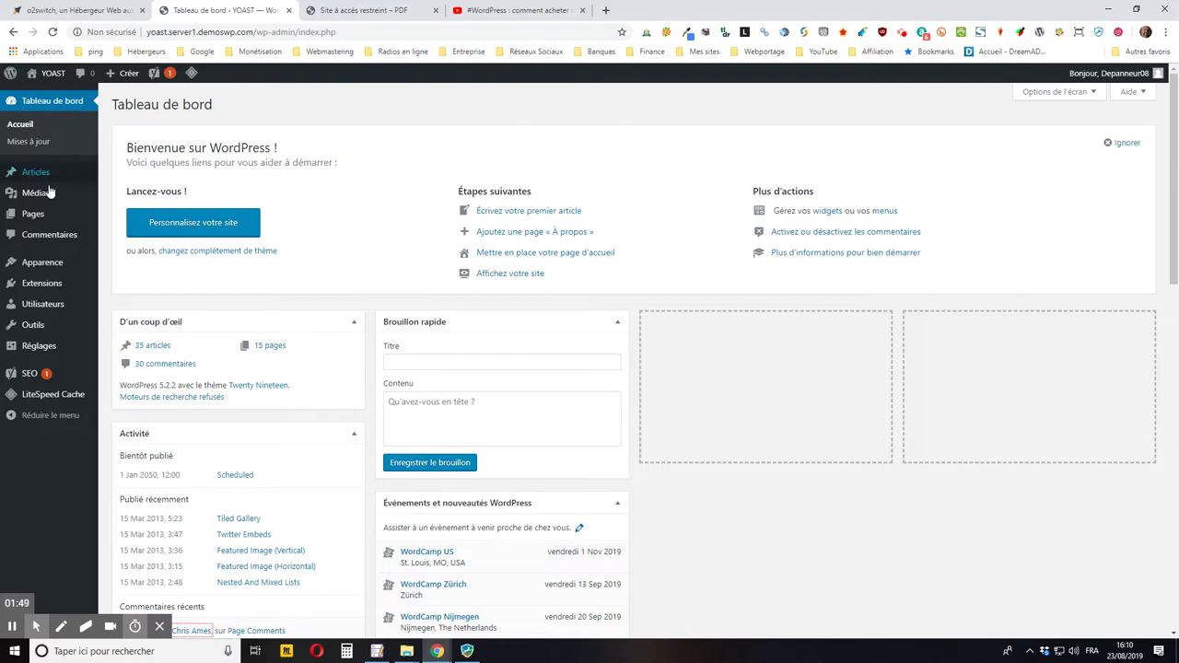
Activate the Dashboard Switcher plugin from the installed extensions list
mouse_move(51, 203)
mouse_move(29, 291)
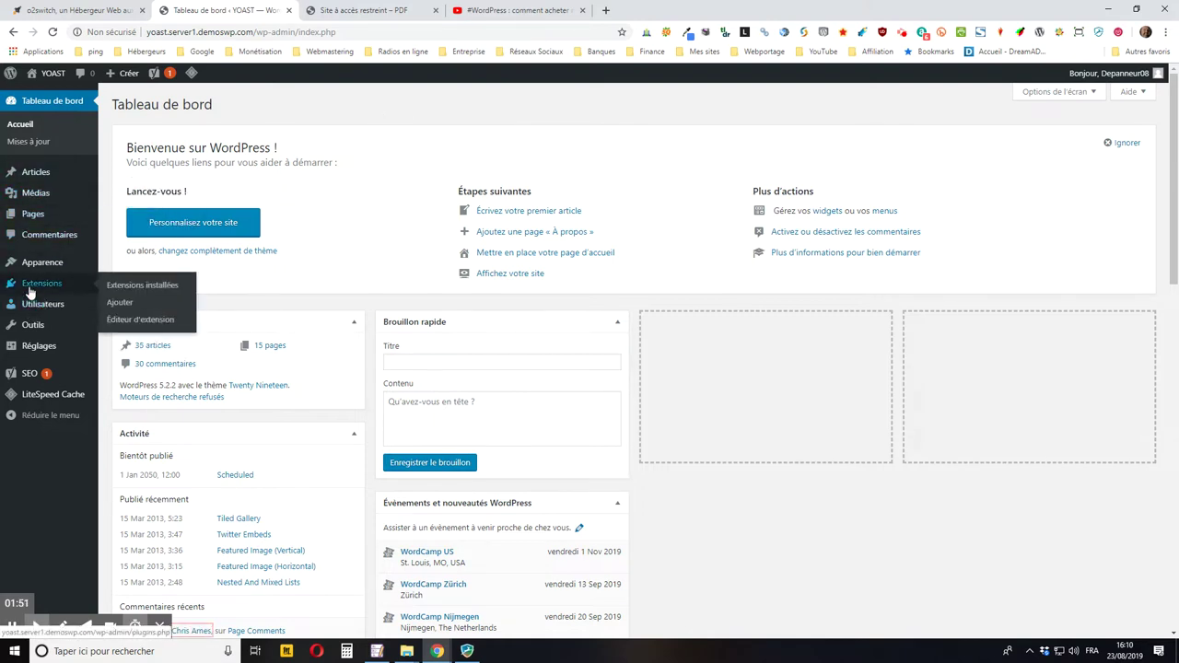
left_click(125, 285)
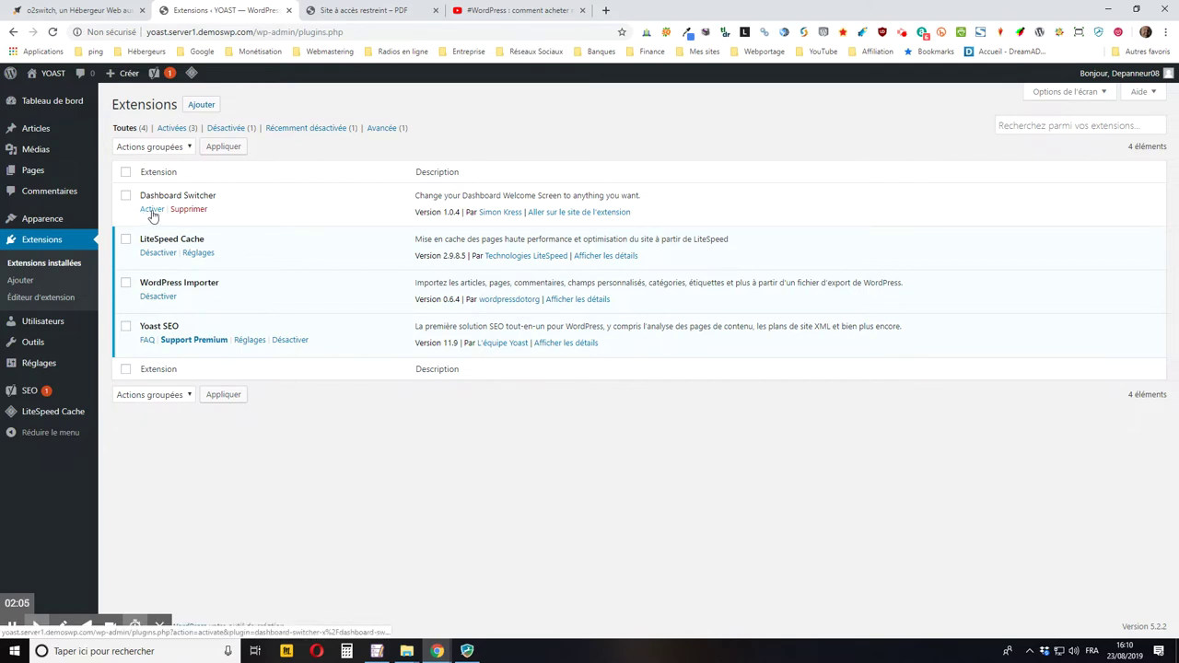
left_click(153, 211)
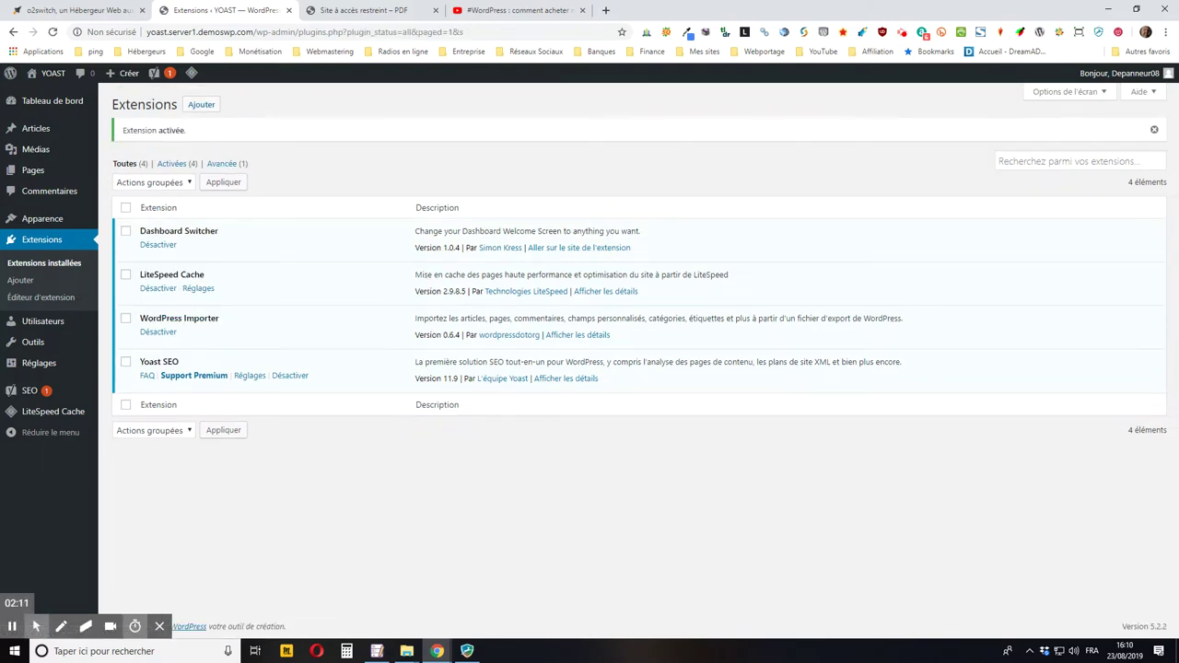
Open the Dashboard Switcher settings and copy the web address of the open "Site à accès restreint" page
mouse_move(38, 369)
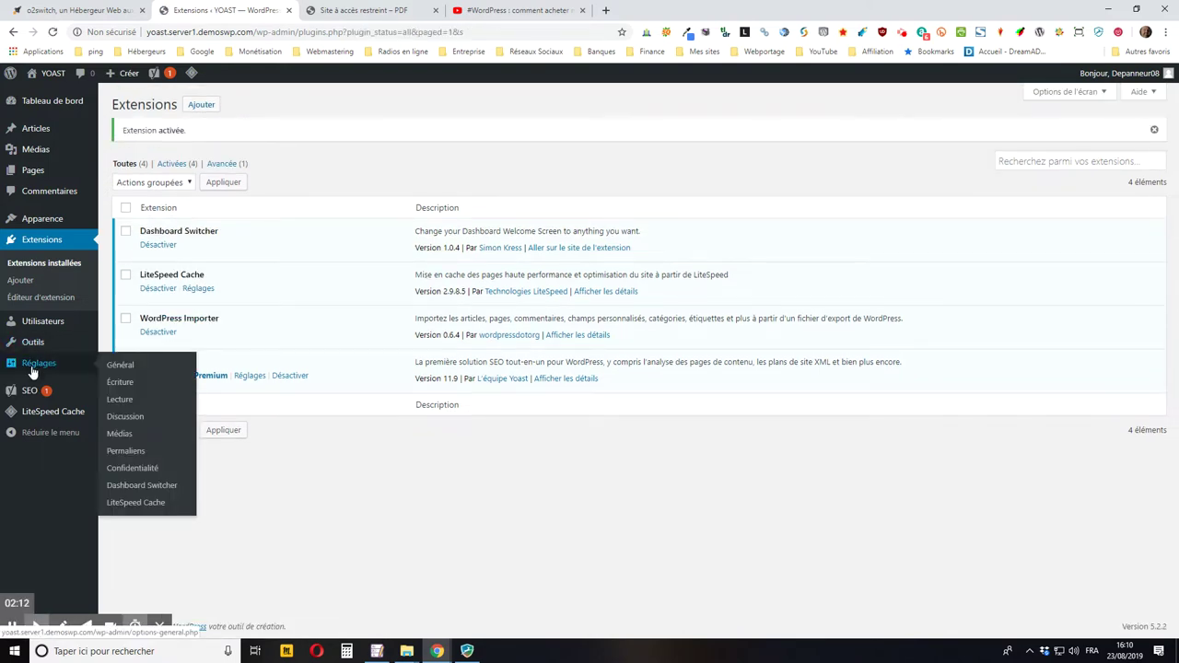
left_click(122, 485)
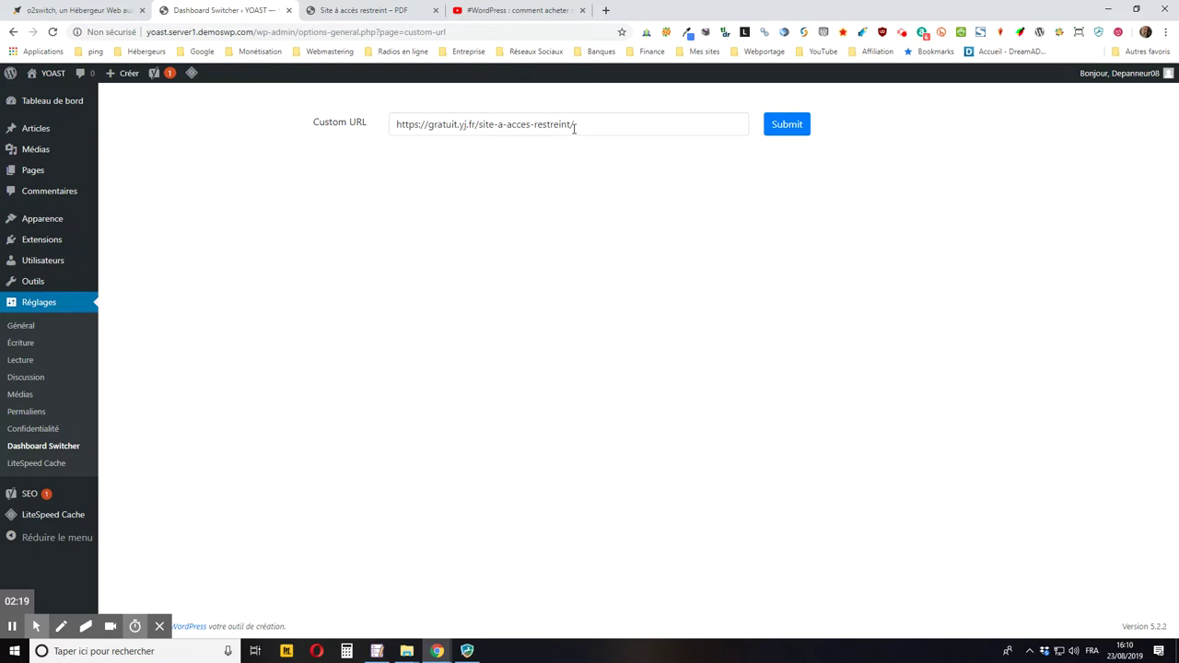
left_click(382, 11)
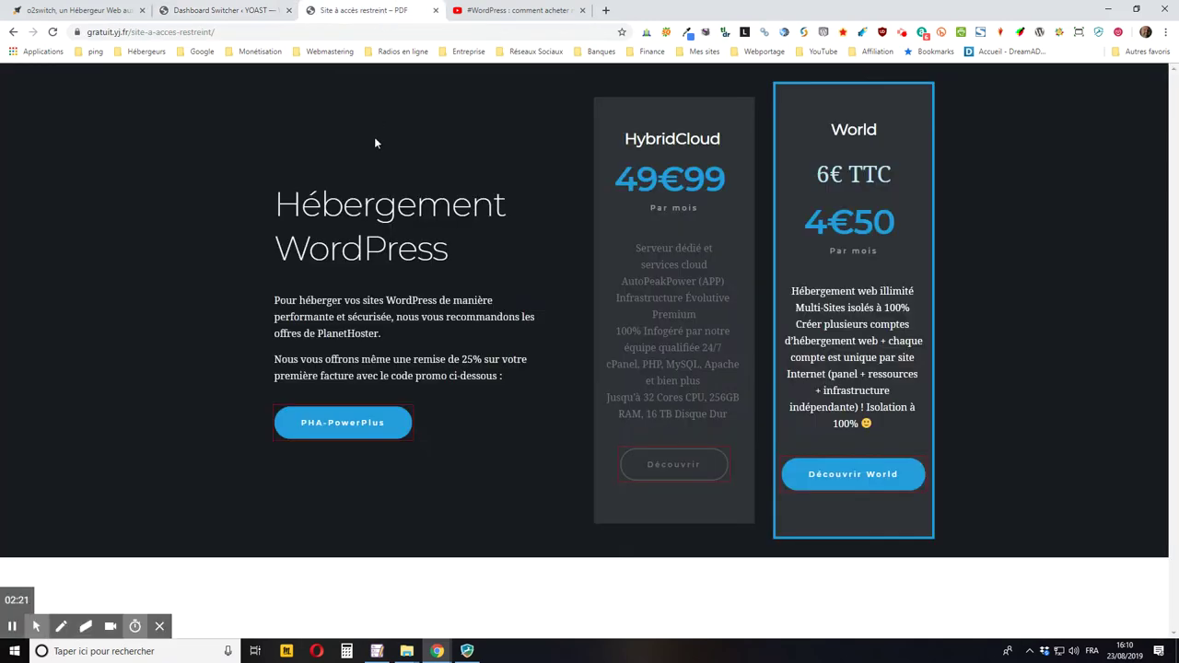
left_click(211, 32)
right_click(210, 33)
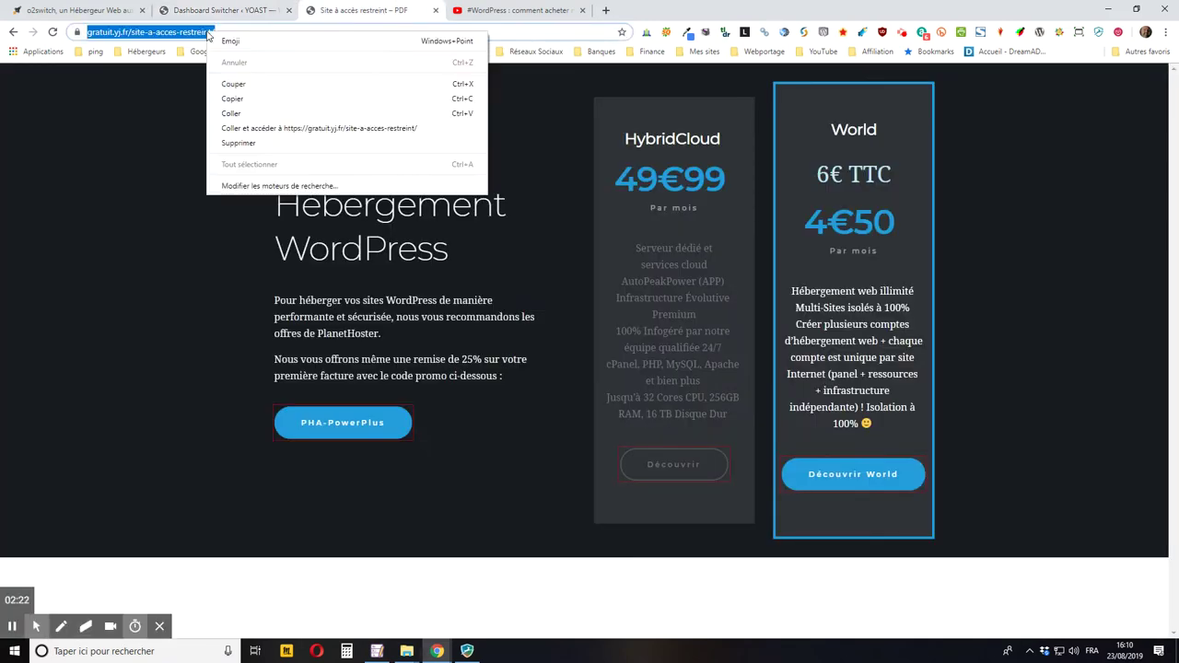
left_click(239, 95)
left_click(222, 11)
triple_click(434, 124)
key("ctrl+c")
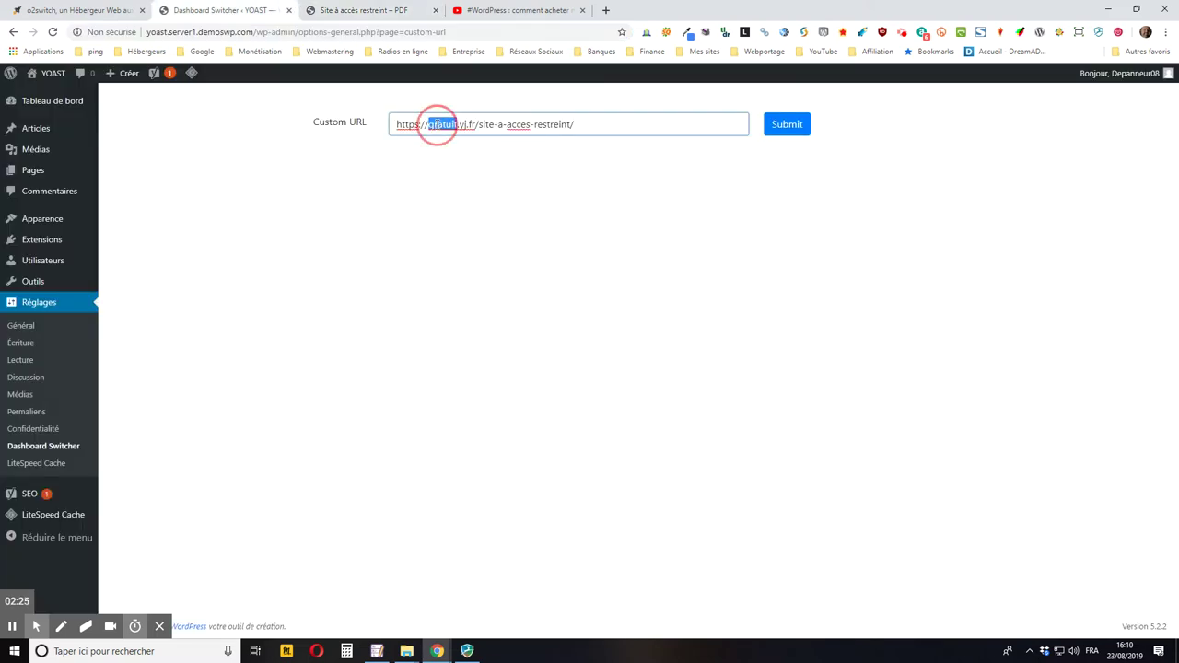
right_click(434, 124)
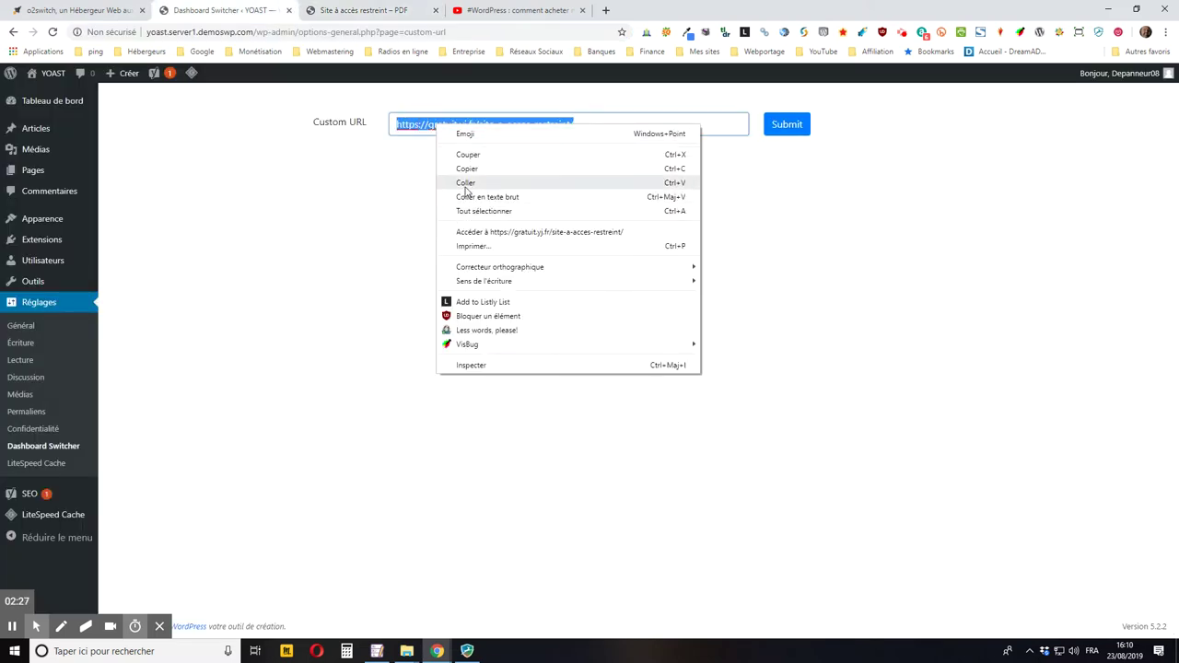
left_click(466, 183)
left_click(786, 124)
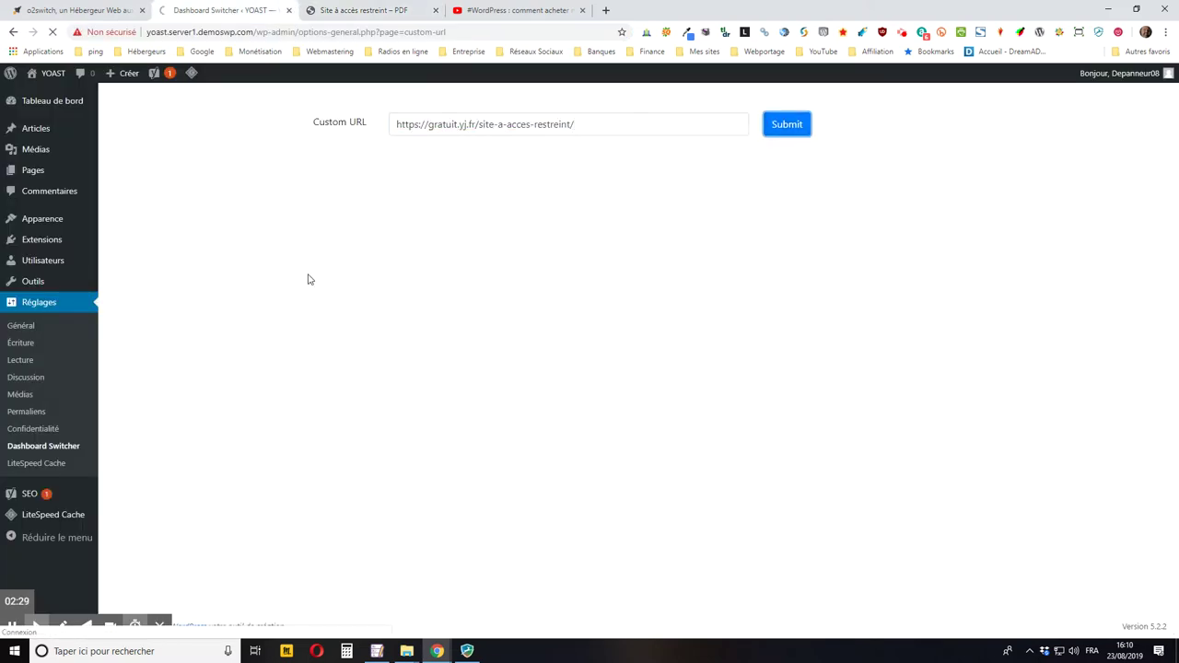
View the WordPress dashboard home and compare its embedded page with the original "Site à accès restreint" page
mouse_move(94, 266)
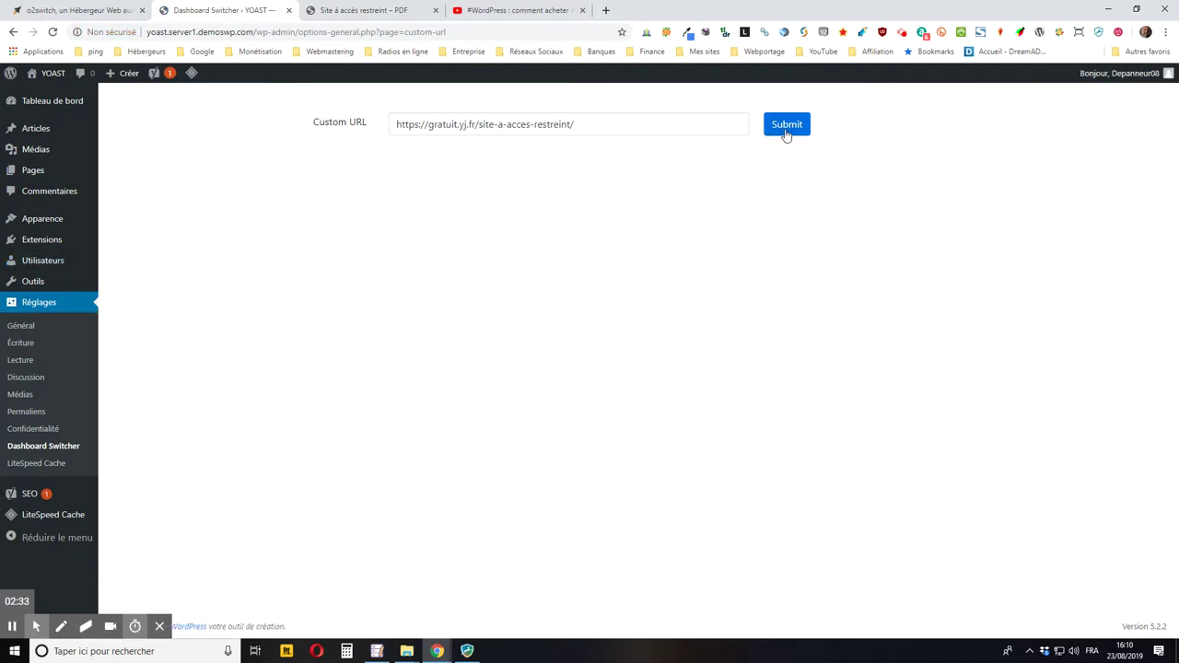
left_click(325, 11)
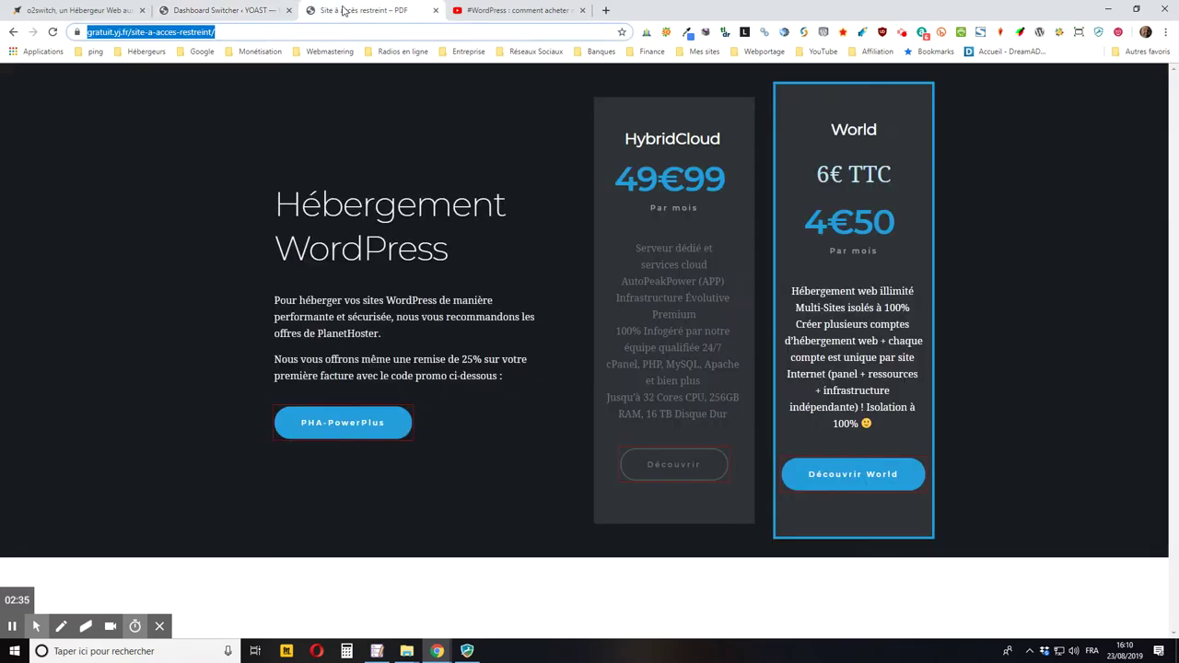
left_click(252, 13)
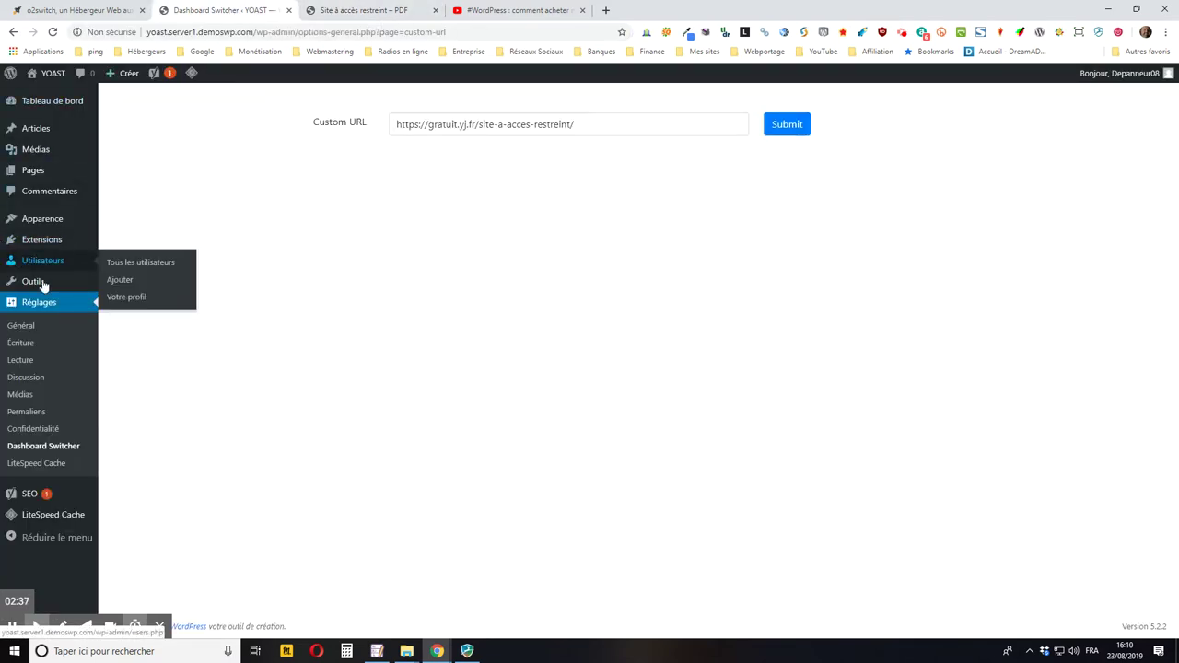
mouse_move(42, 104)
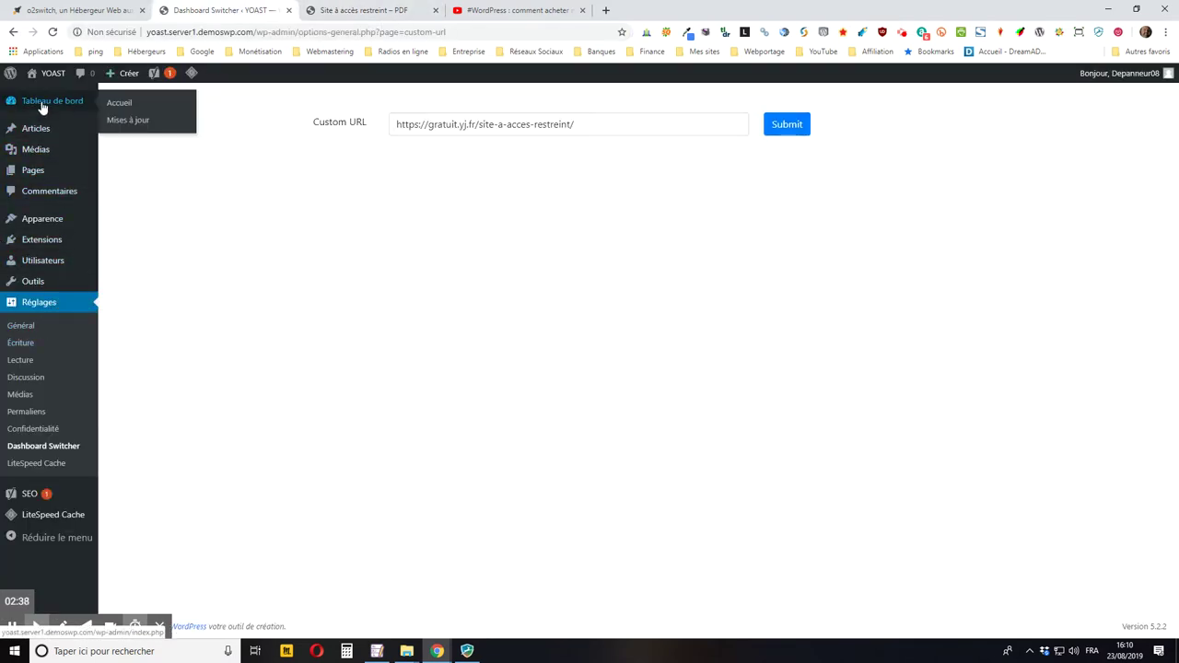
left_click(127, 108)
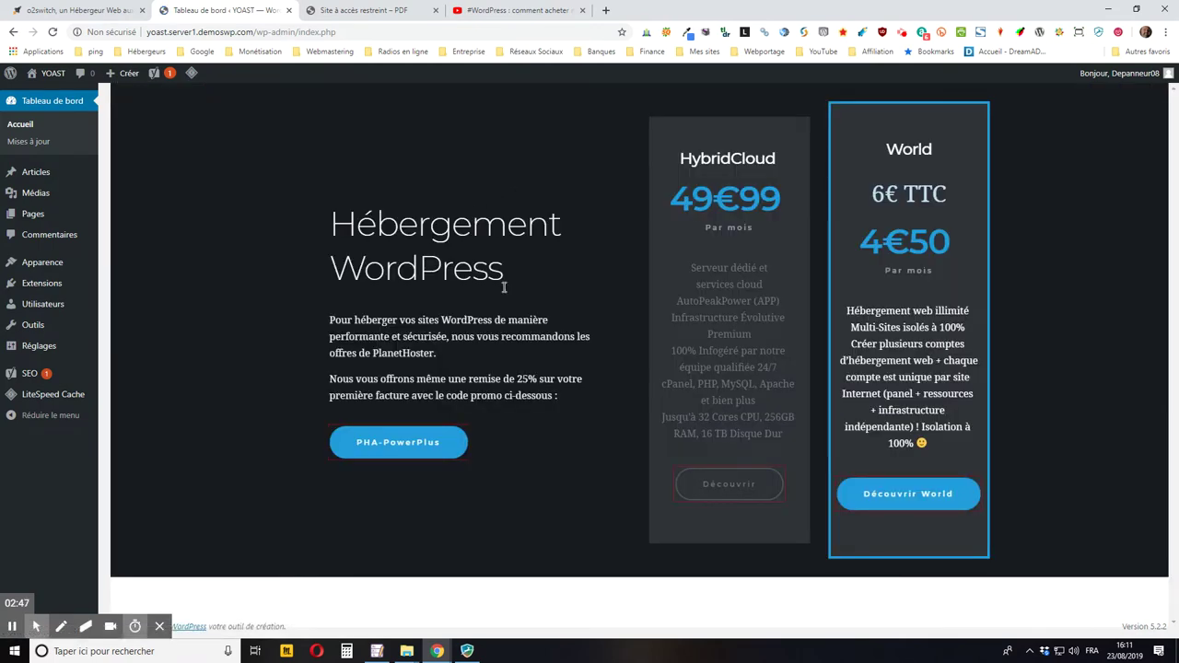
left_click(412, 9)
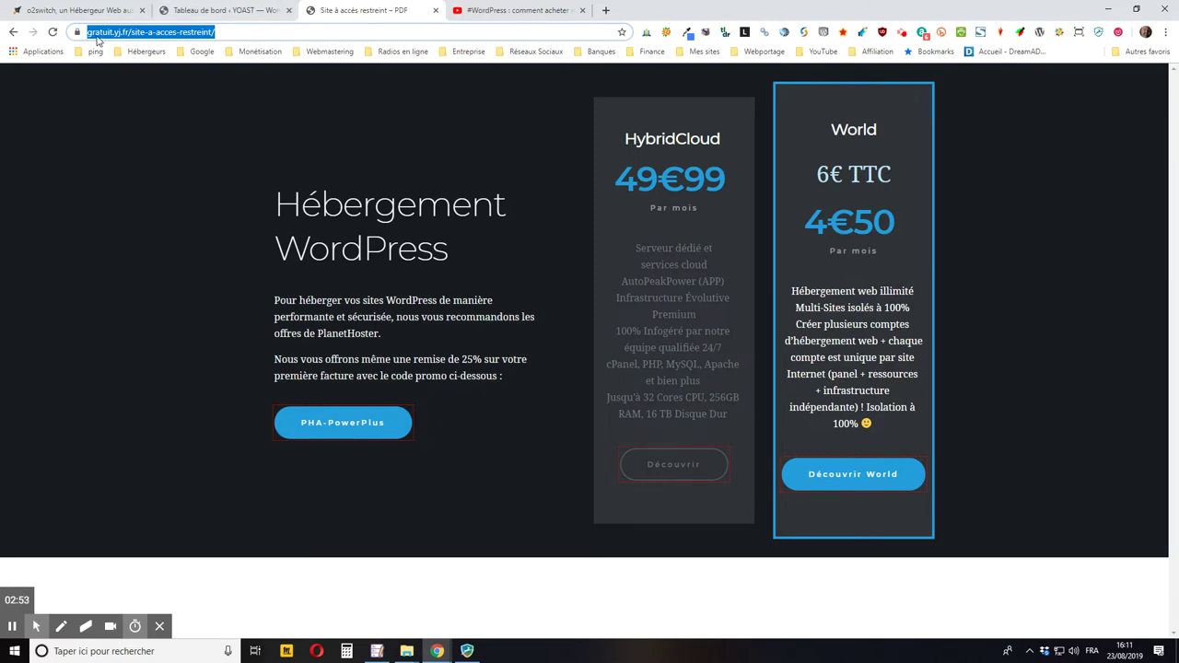
left_click(247, 13)
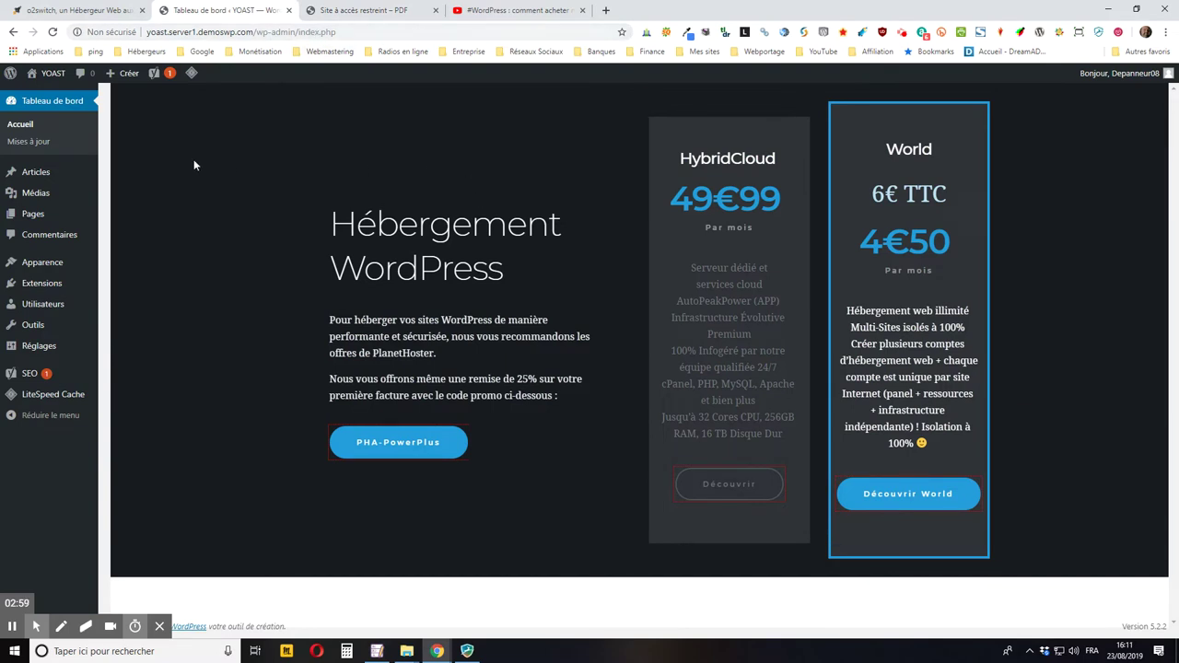
Copy the web address of the open o2switch home page
left_click(109, 9)
left_click(113, 33)
key("ctrl+c")
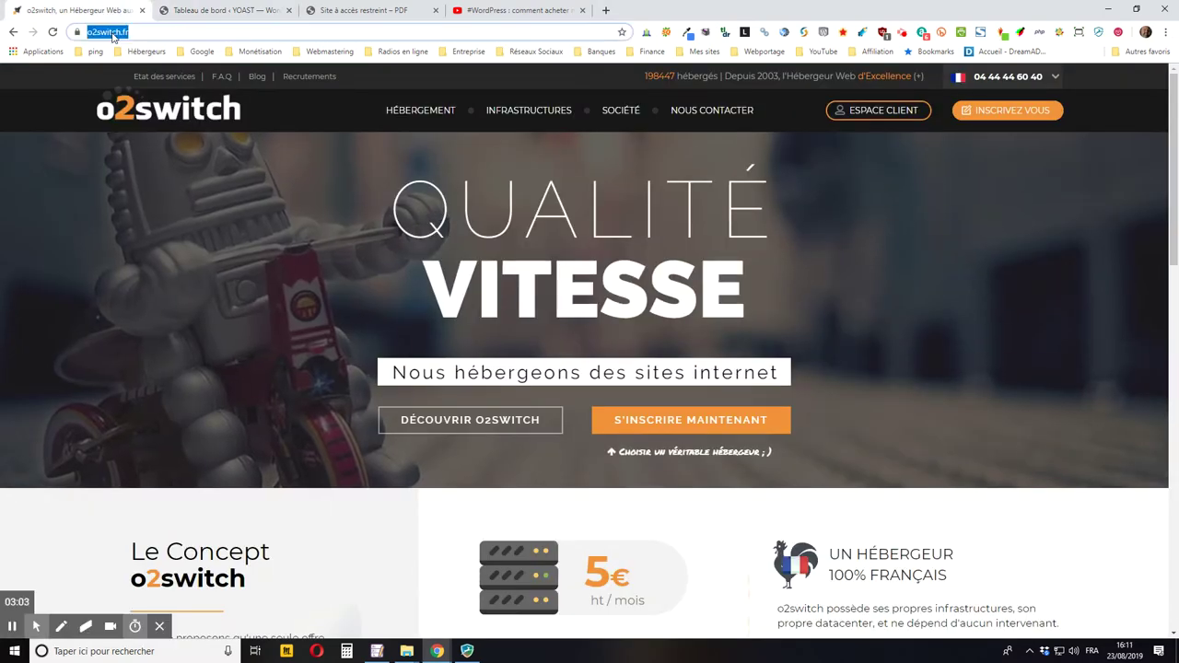
right_click(113, 37)
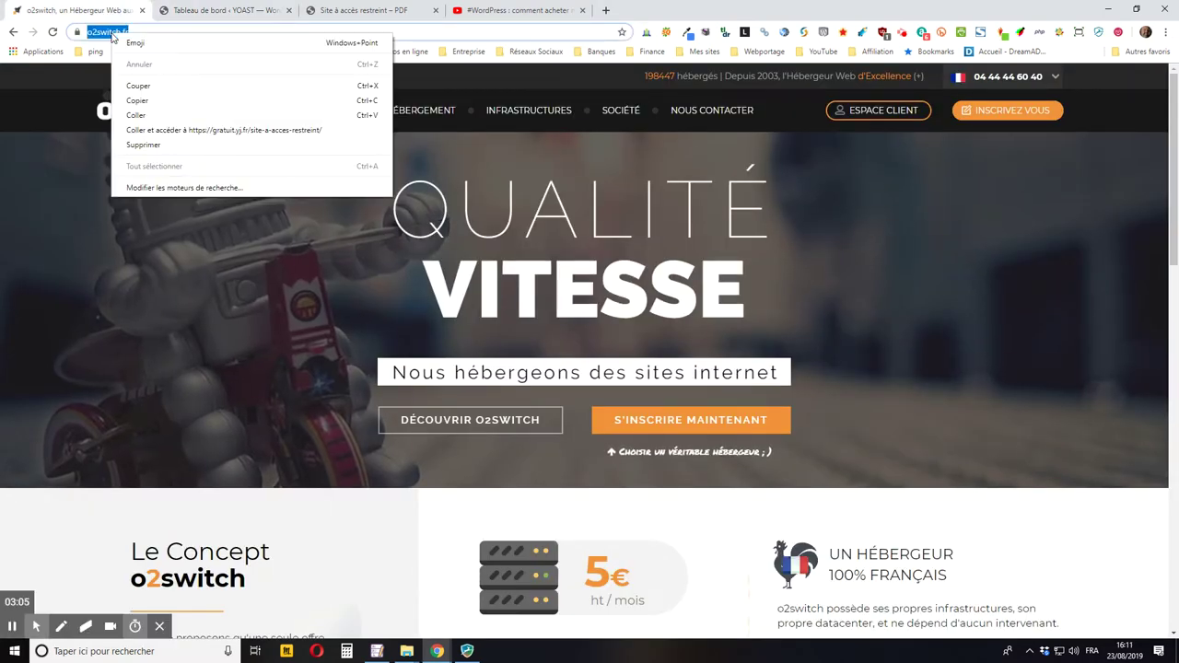
left_click(138, 101)
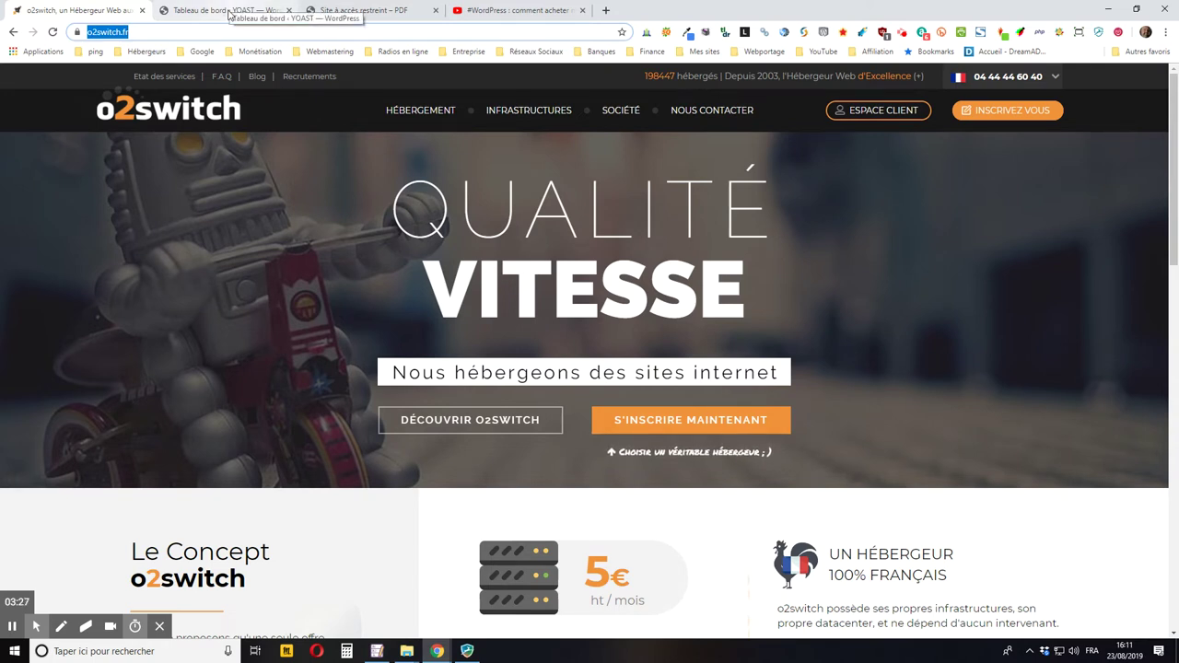
left_click(229, 12)
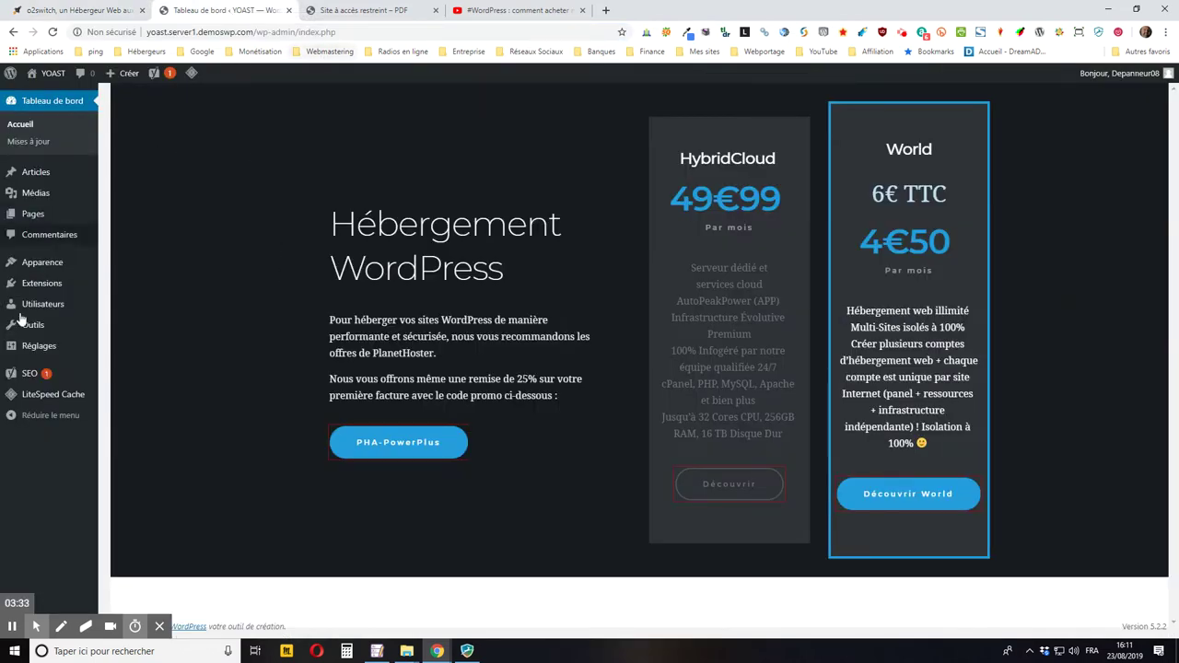
mouse_move(11, 223)
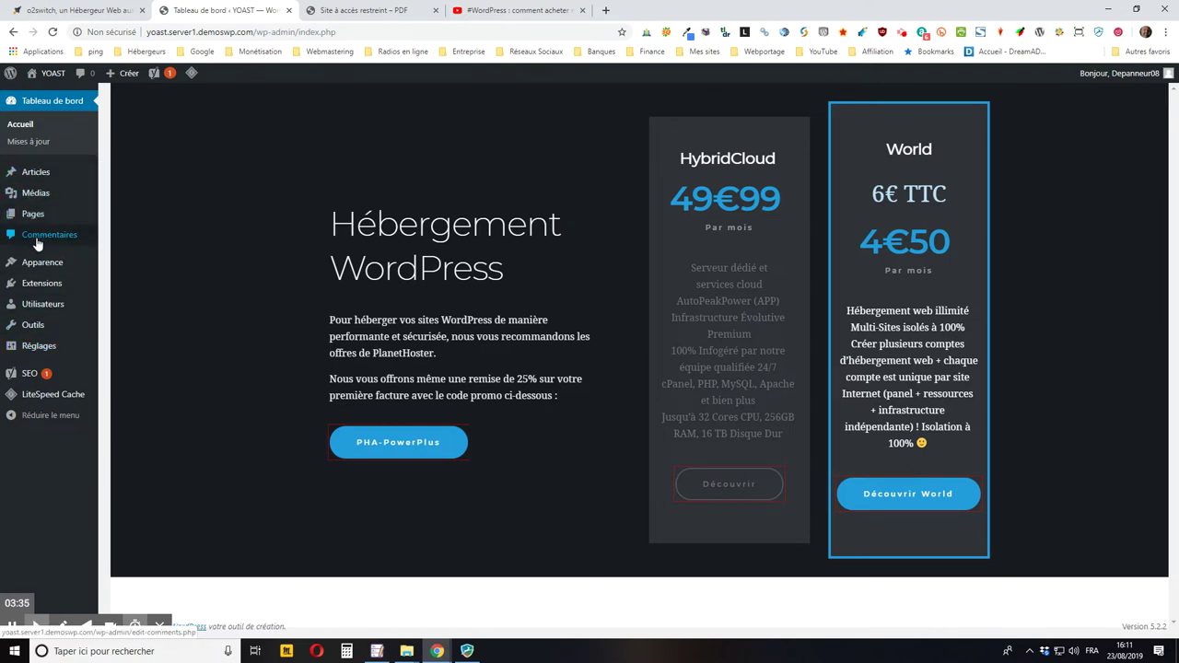
mouse_move(28, 279)
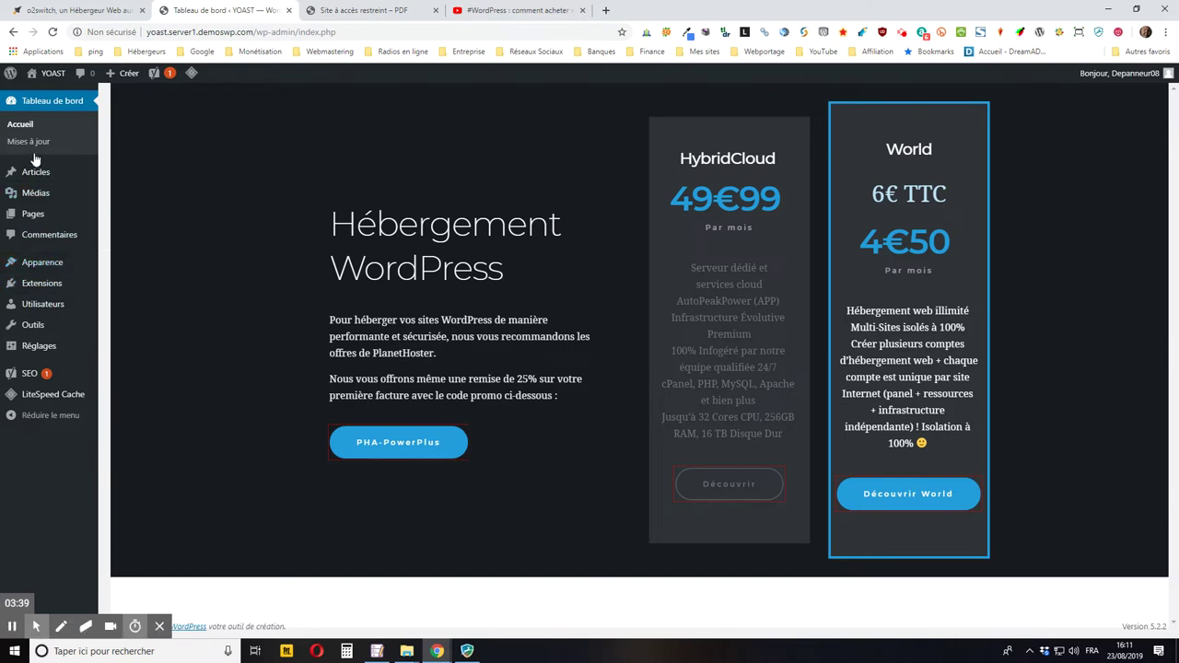
mouse_move(46, 345)
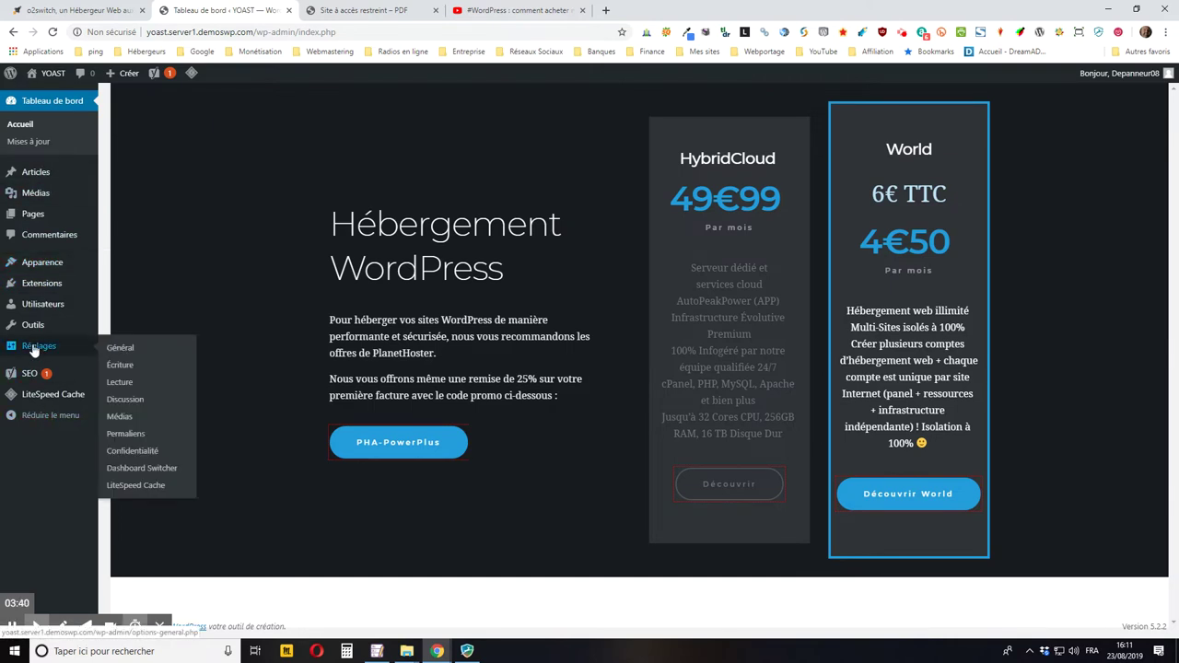
left_click(136, 467)
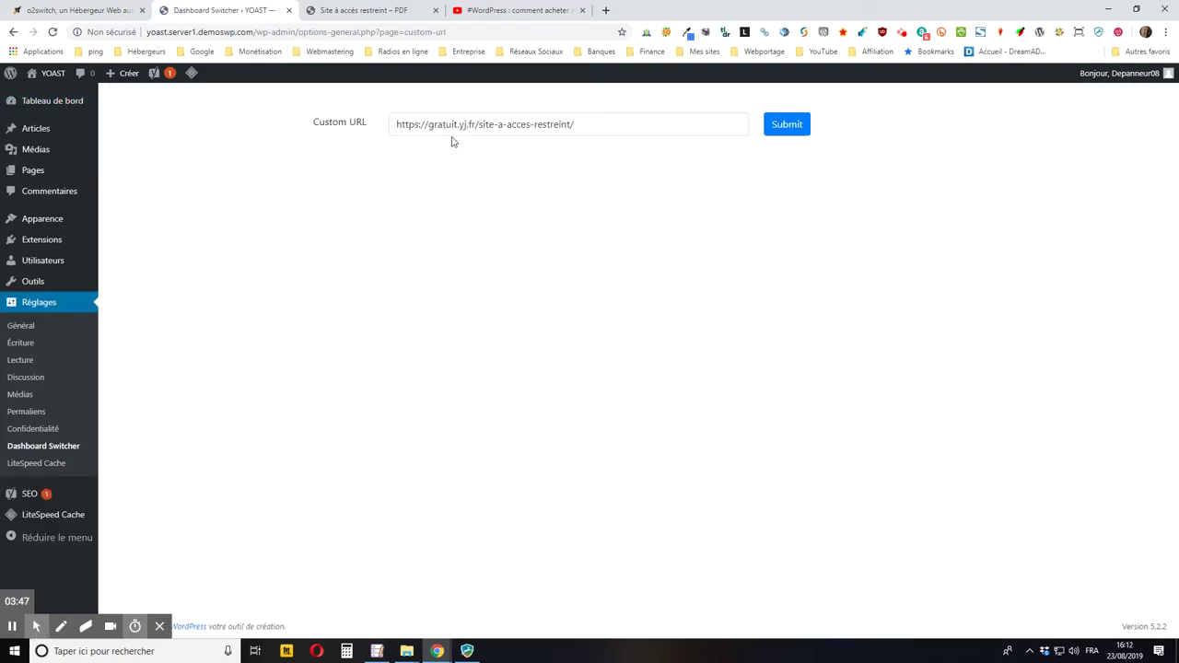
double_click(456, 129)
left_click_drag(614, 129, 392, 131)
key("ctrl+v")
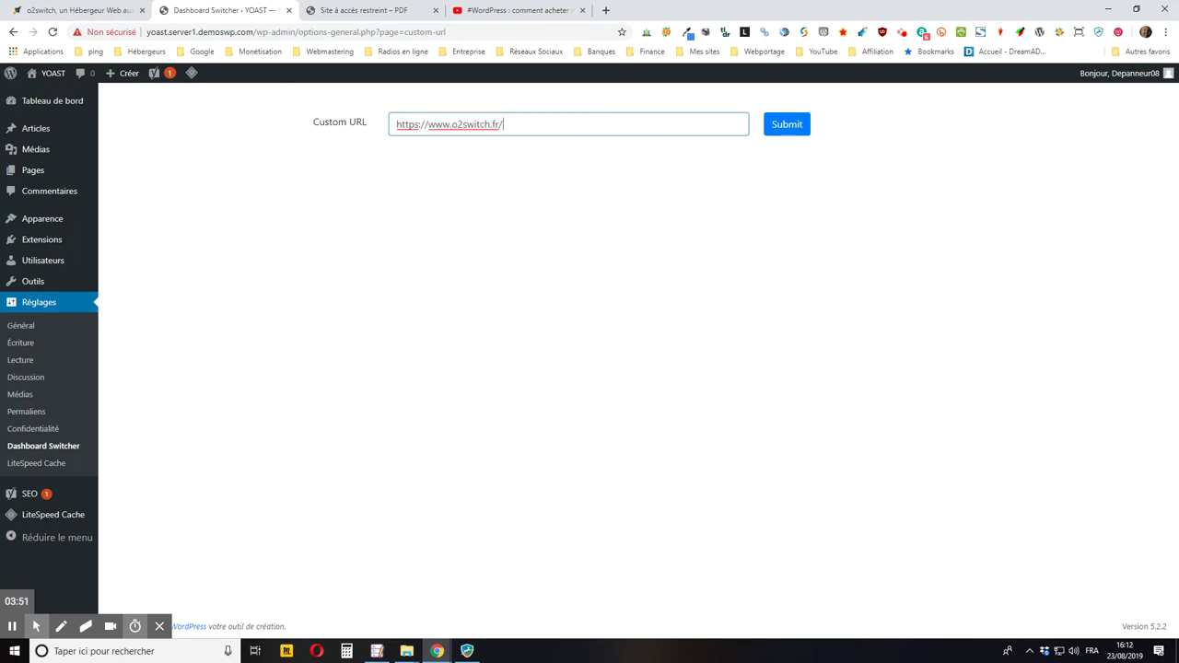
left_click(798, 128)
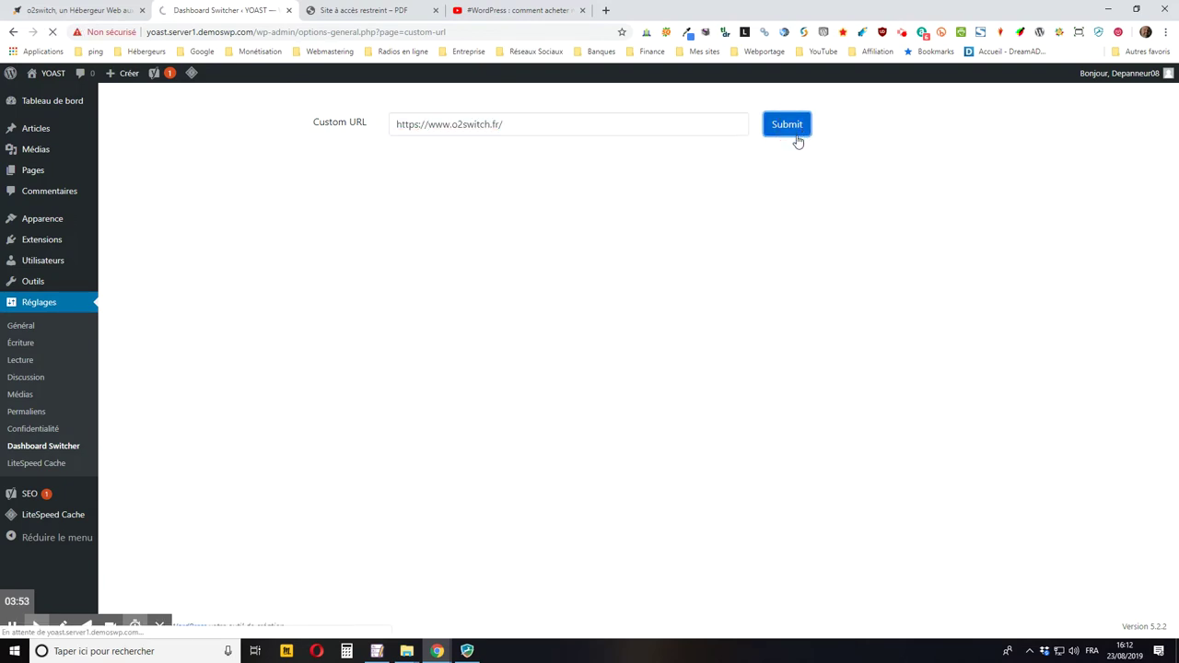
Close the "Site à accès restreint" page and look through the o2switch site embedded in the dashboard home
left_click(436, 11)
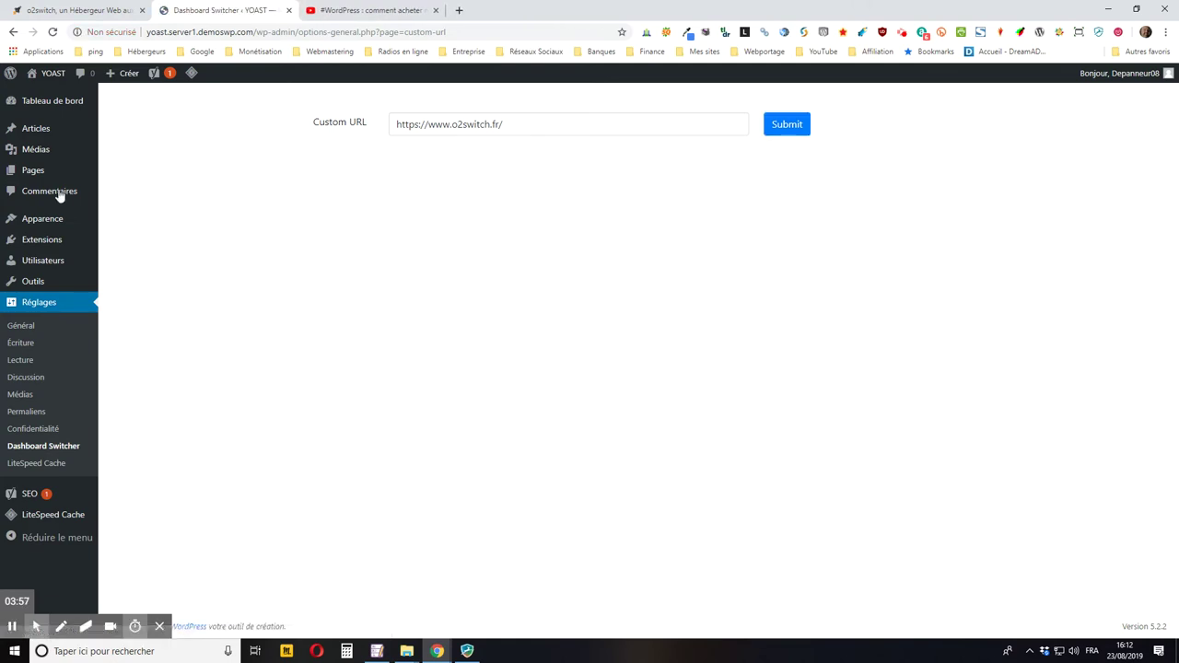
mouse_move(72, 111)
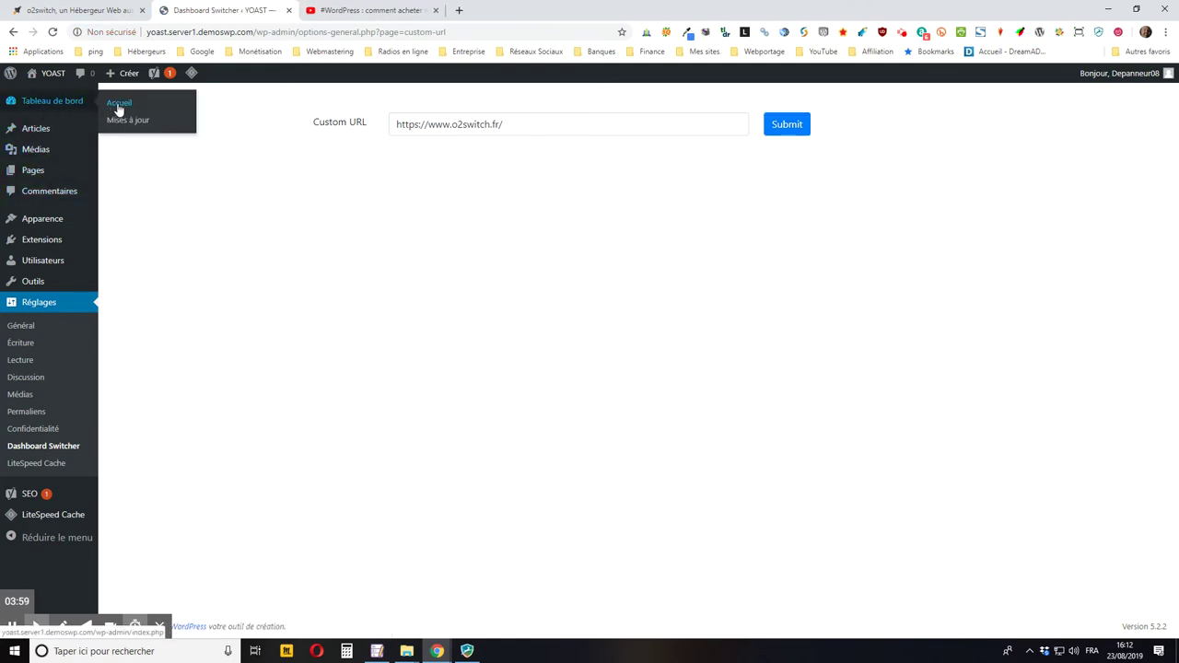
left_click(118, 103)
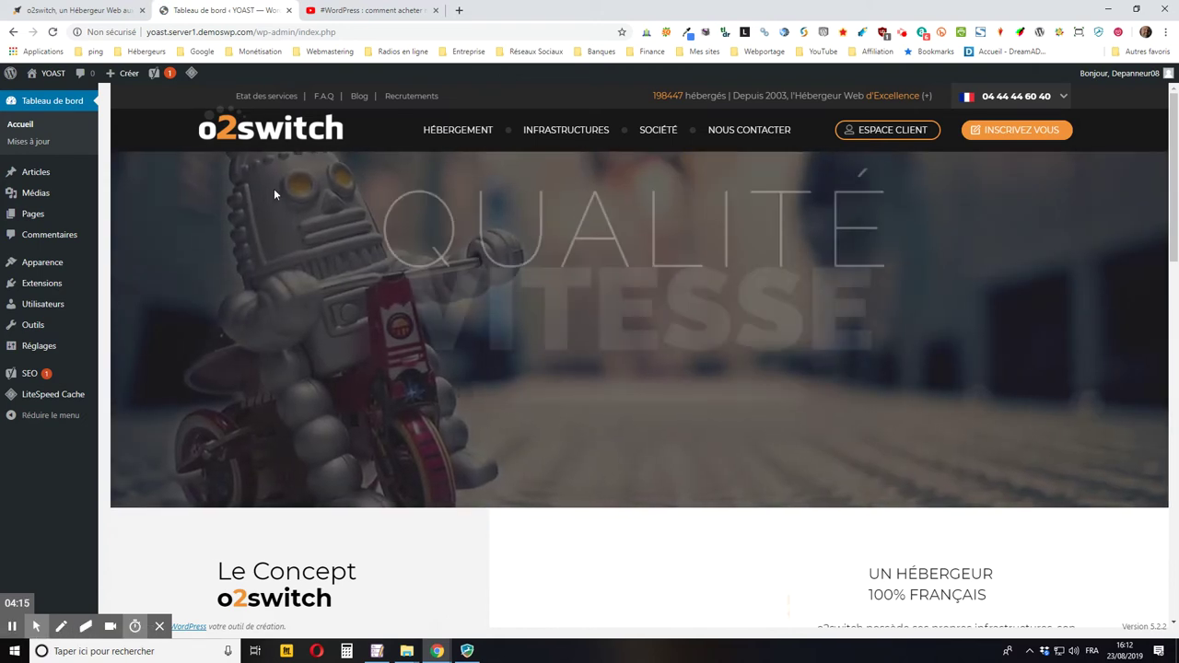
scroll(274, 188, "down", 8)
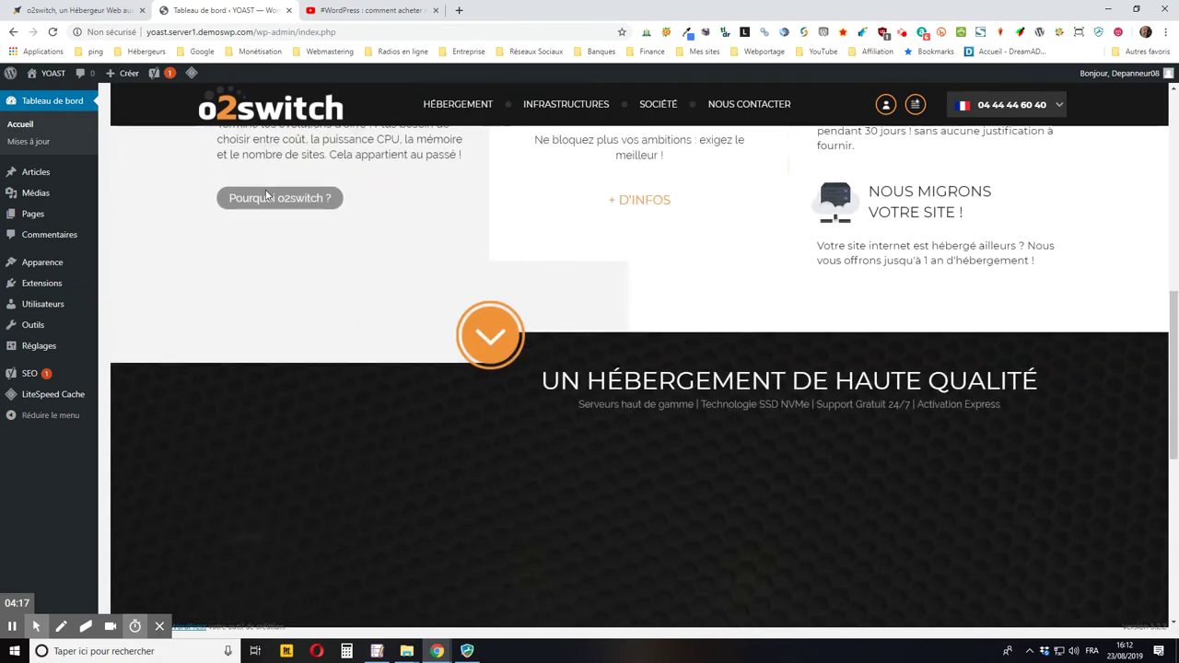
scroll(274, 201, "down", 5)
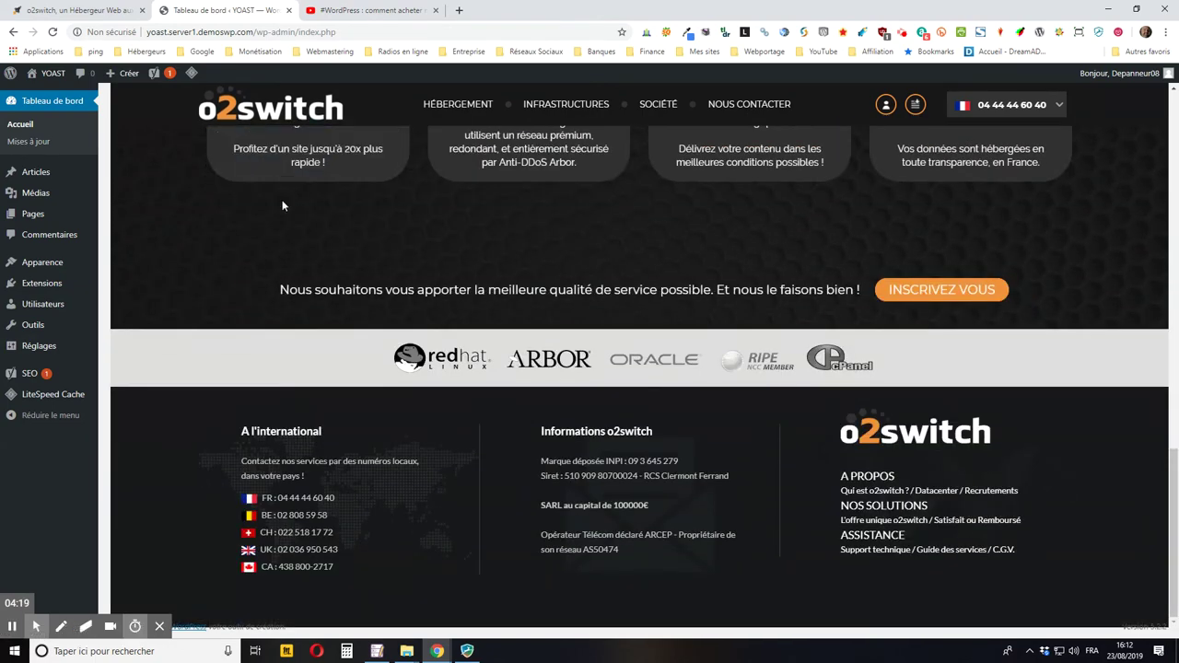
scroll(283, 205, "up", 13)
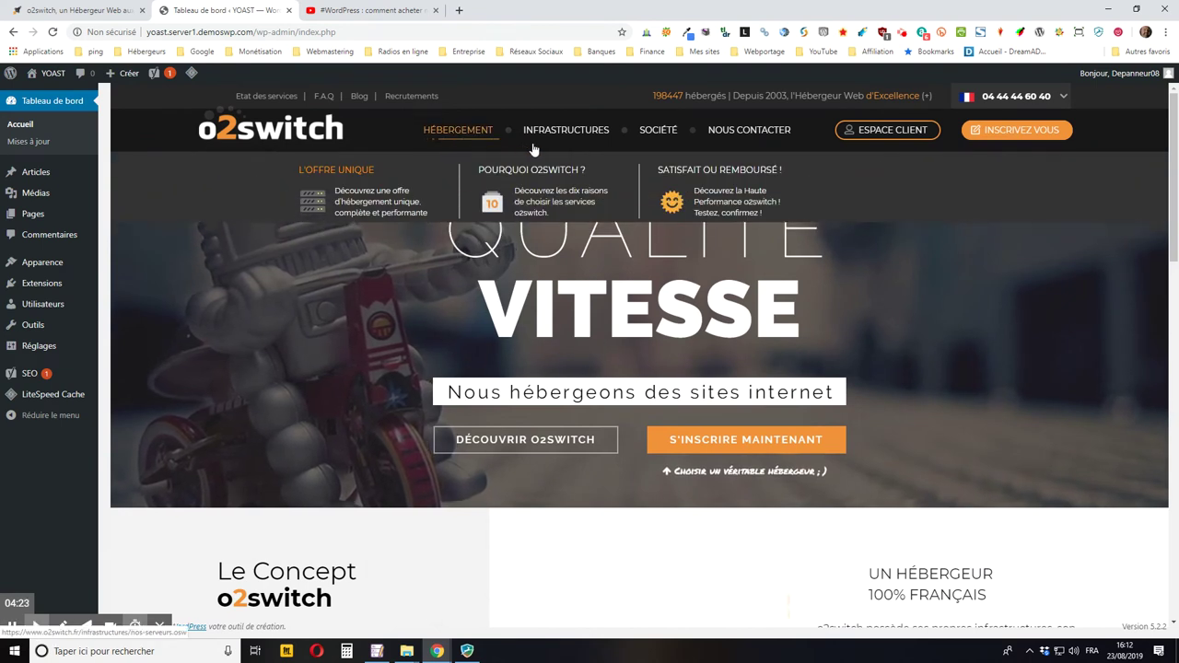
Open "L'offre unique" from the hosting section of the embedded o2switch site and review its offer and technical details
mouse_move(563, 148)
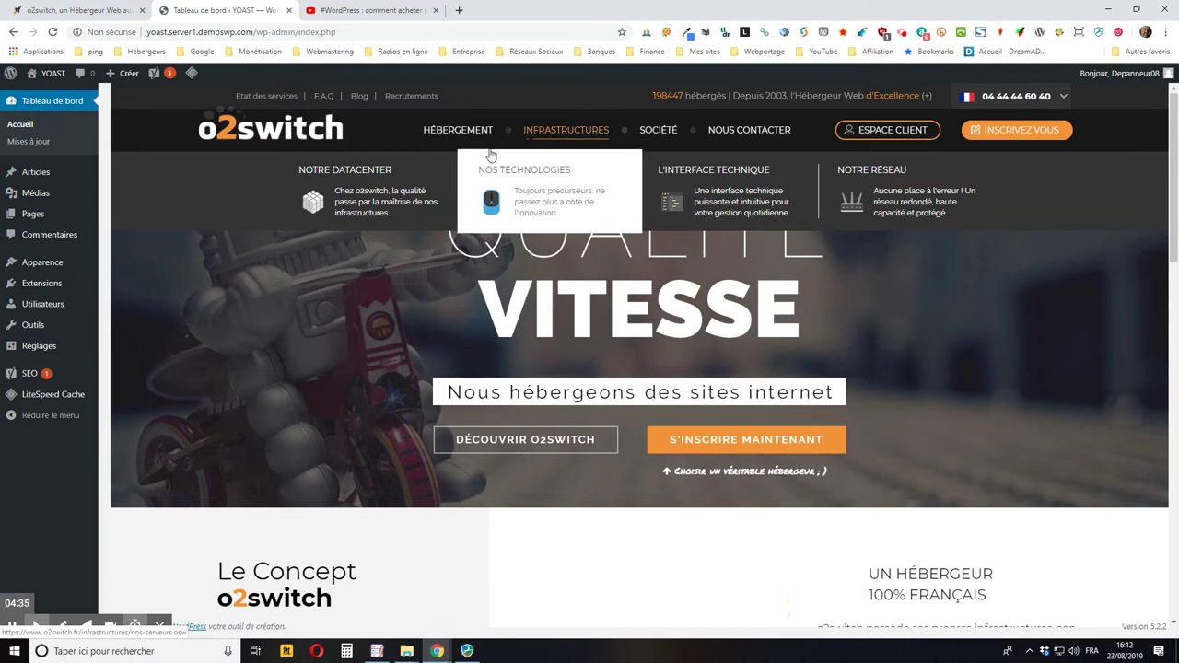
mouse_move(460, 127)
left_click(368, 188)
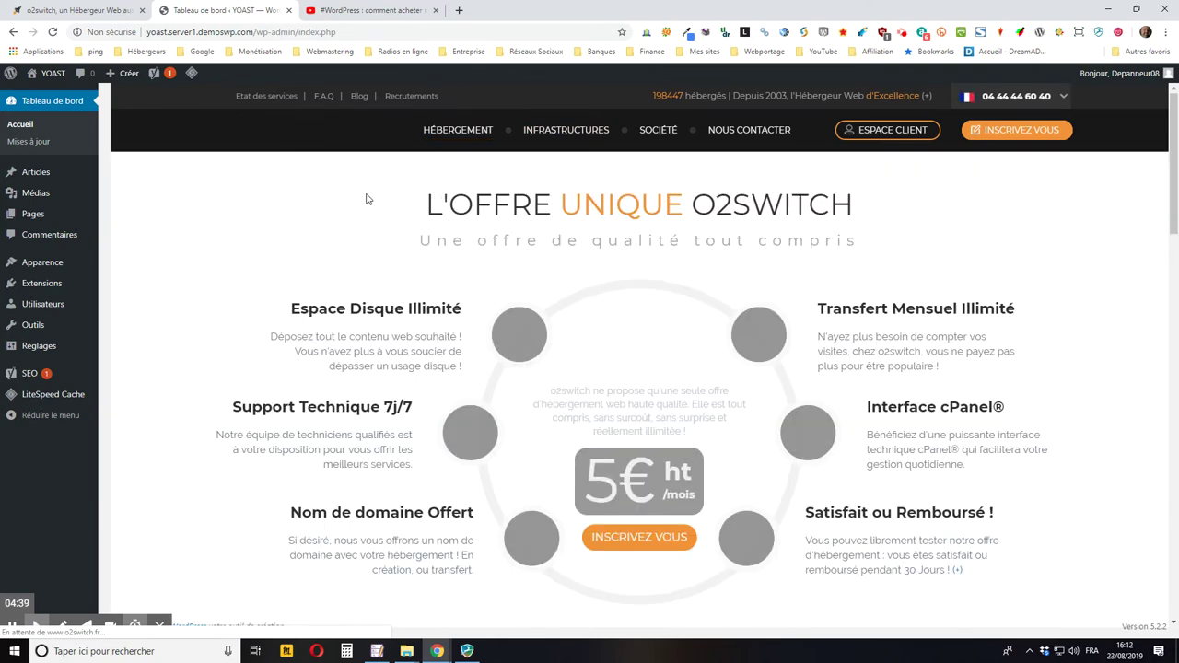
scroll(376, 345, "down", 10)
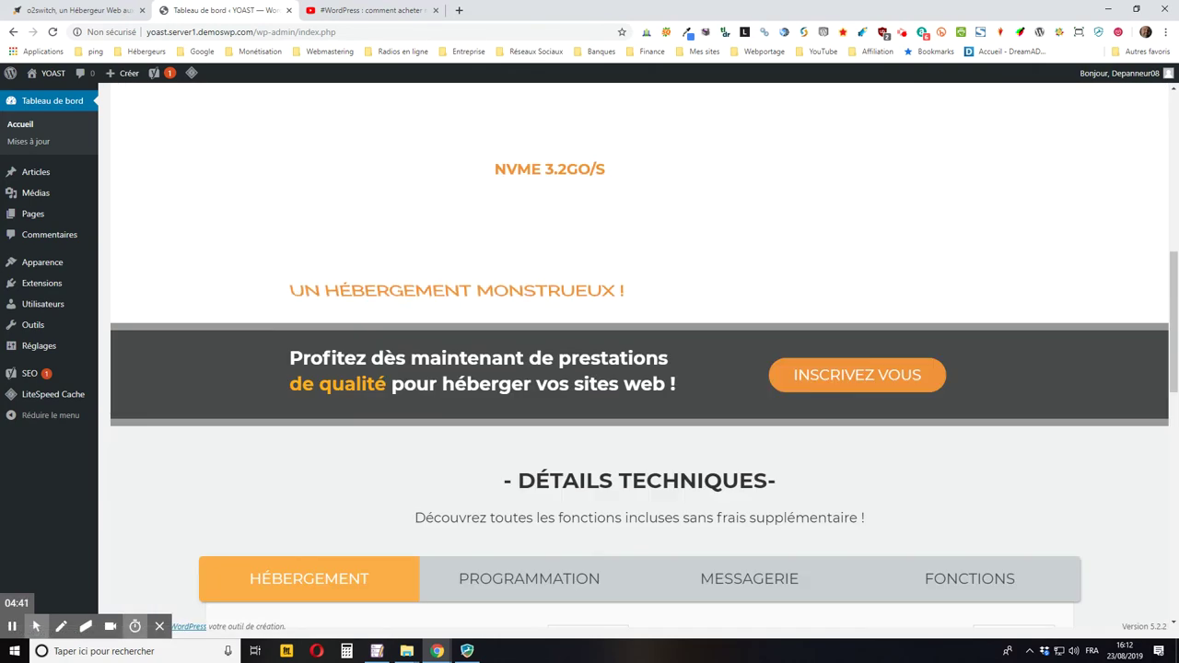
scroll(376, 348, "down", 10)
scroll(375, 348, "up", 8)
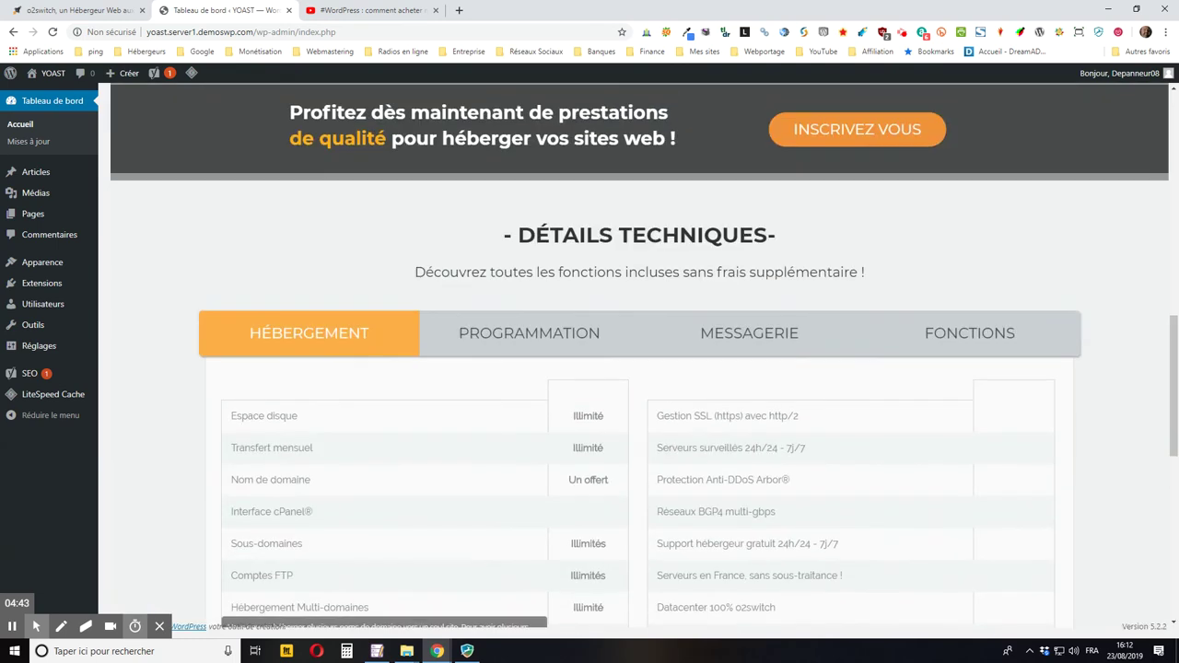
scroll(376, 344, "up", 7)
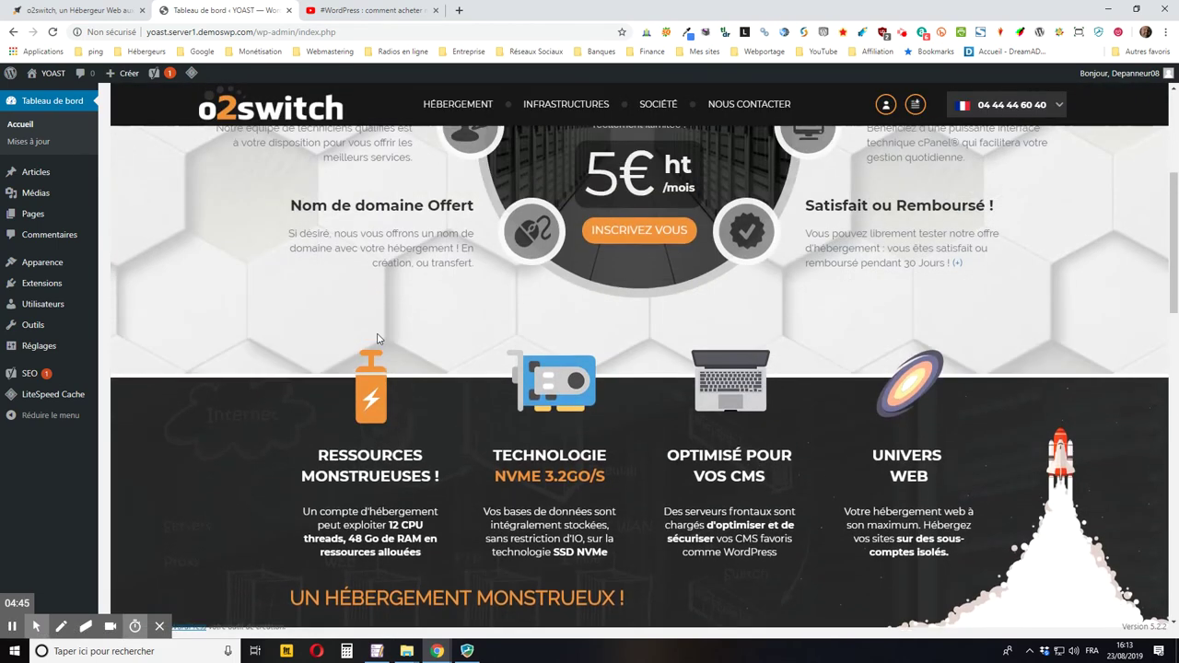
scroll(377, 339, "up", 3)
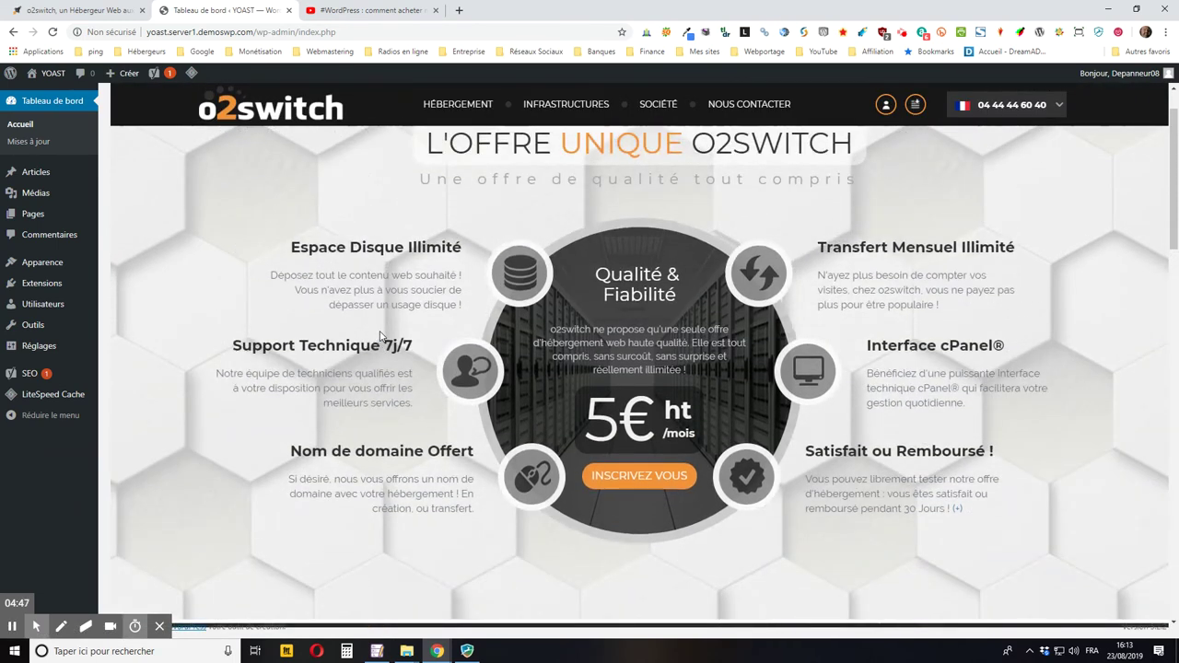
scroll(379, 337, "up", 1)
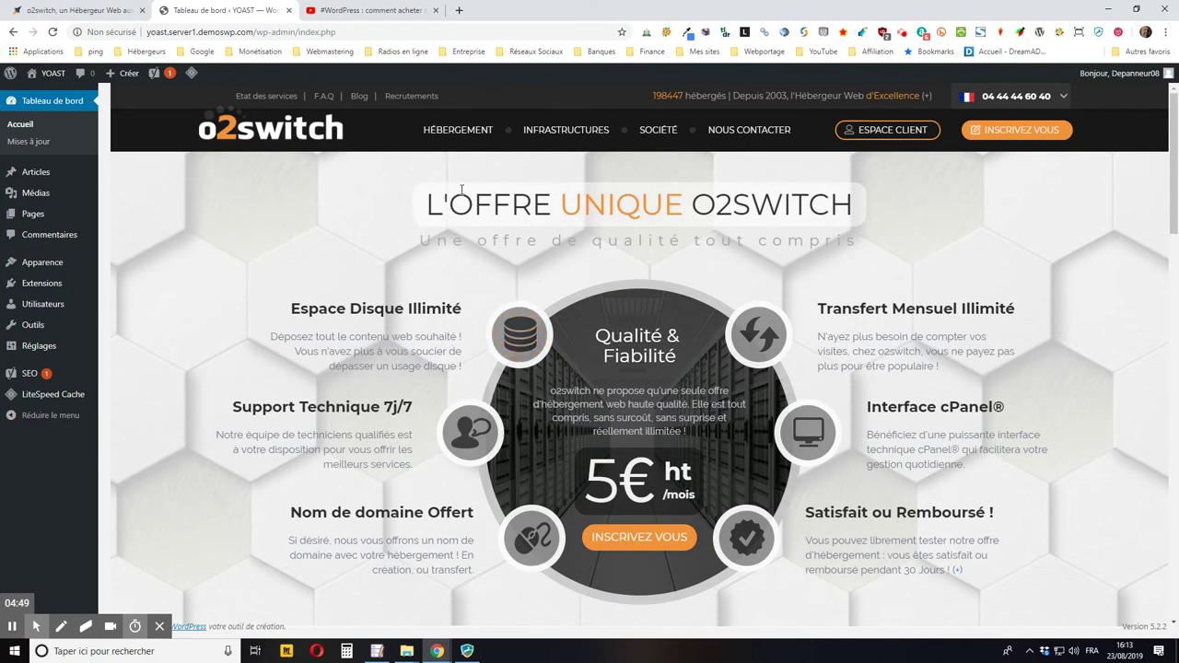